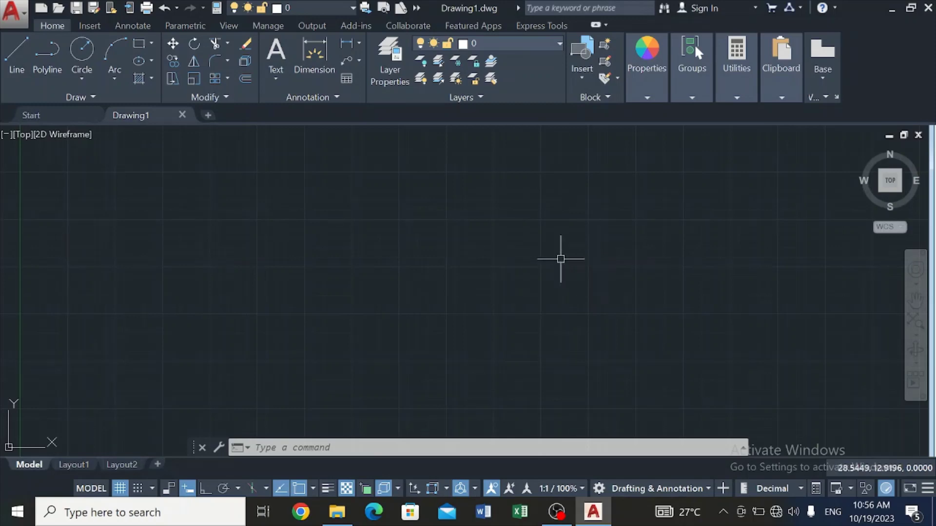
Show the Options dialog's Files tab, scrolled to the bottom of the file-location list.
right_click(561, 259)
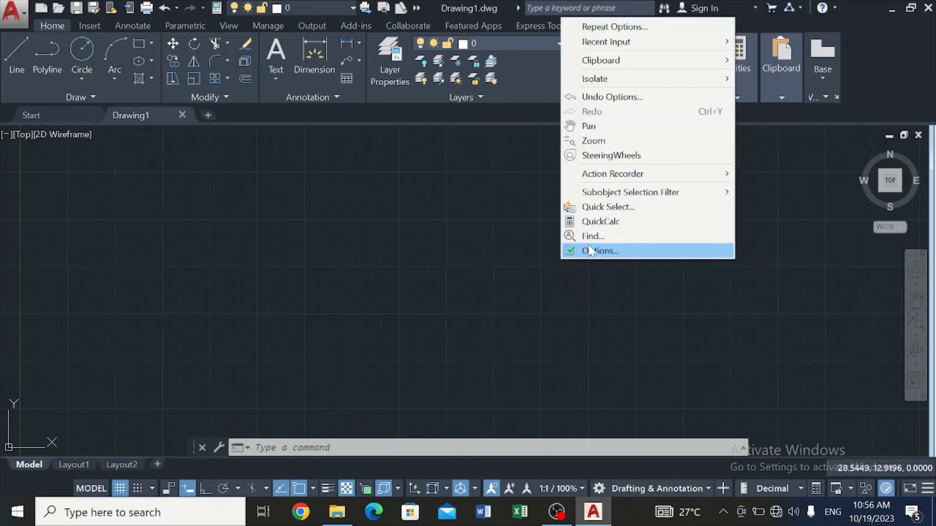
click(606, 251)
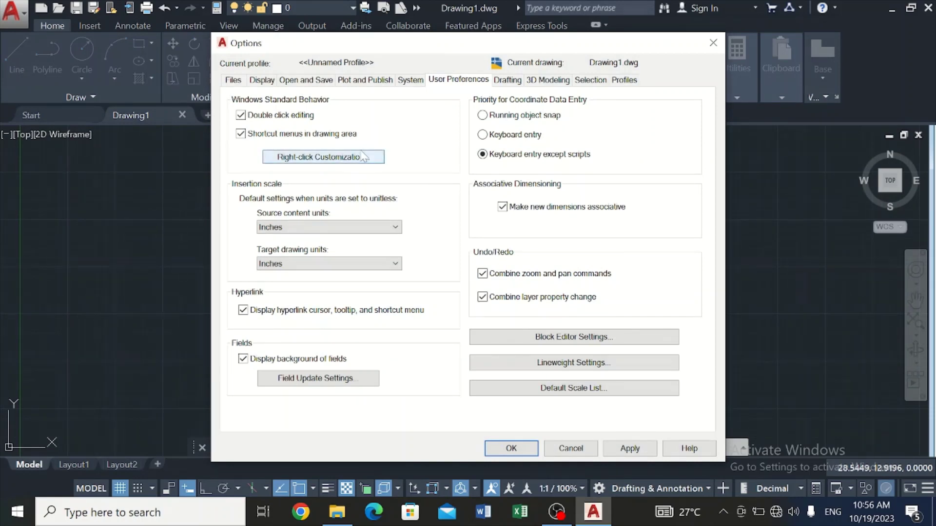
click(233, 80)
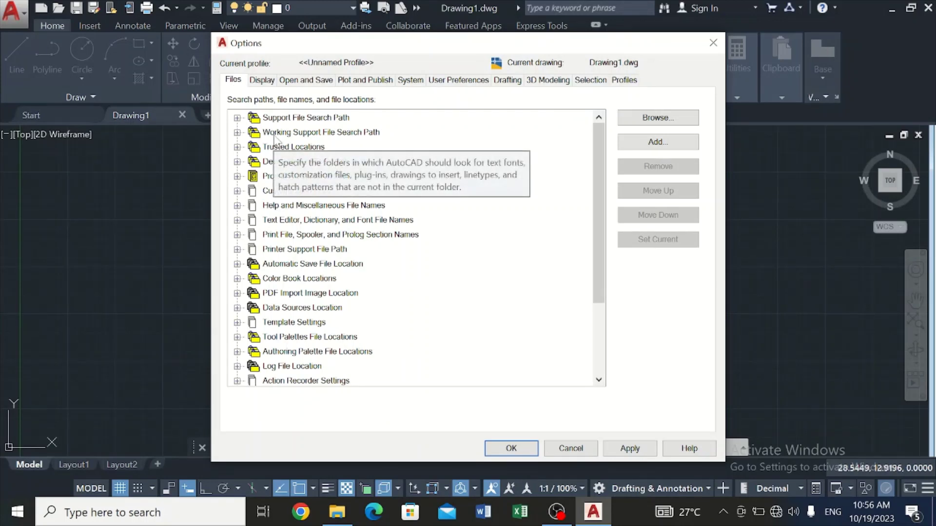
scroll(274, 139, down, 3)
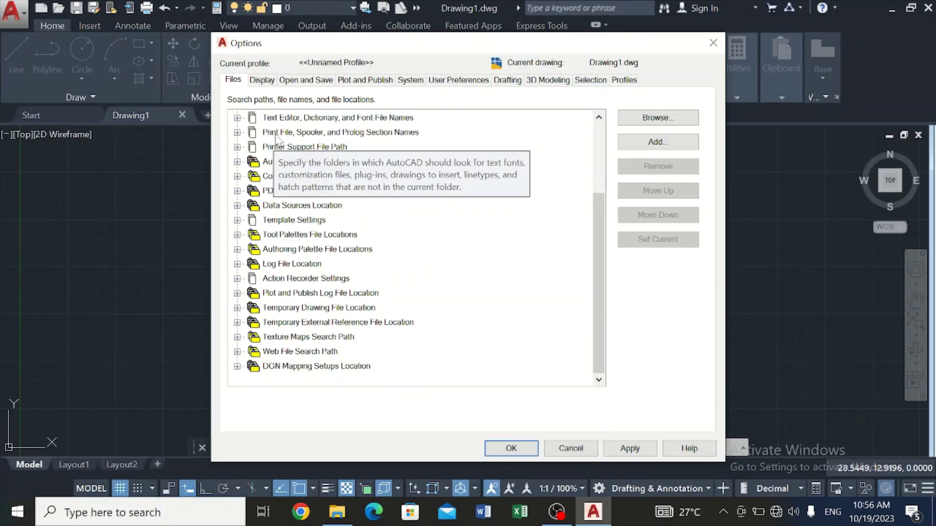
Copy the Temporary Drawing File Location path, then close the Options dialog with OK.
click(237, 308)
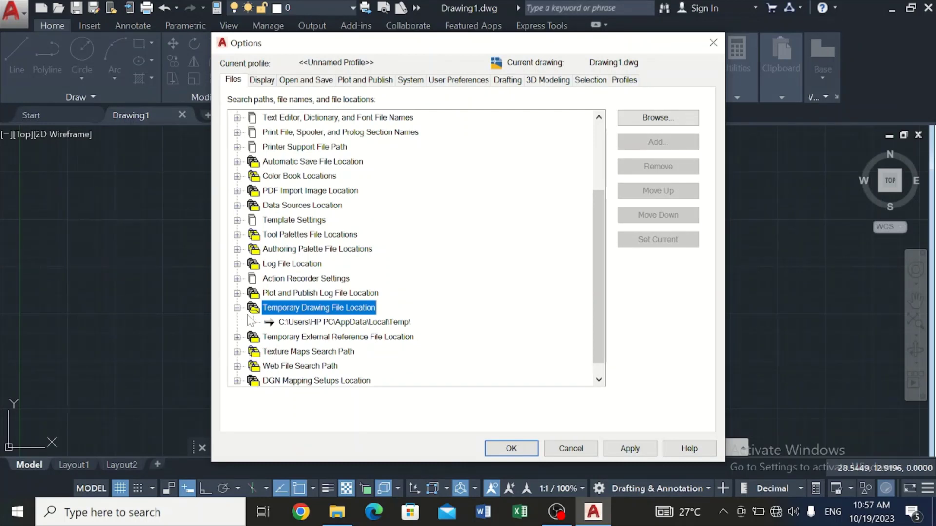
double_click(303, 322)
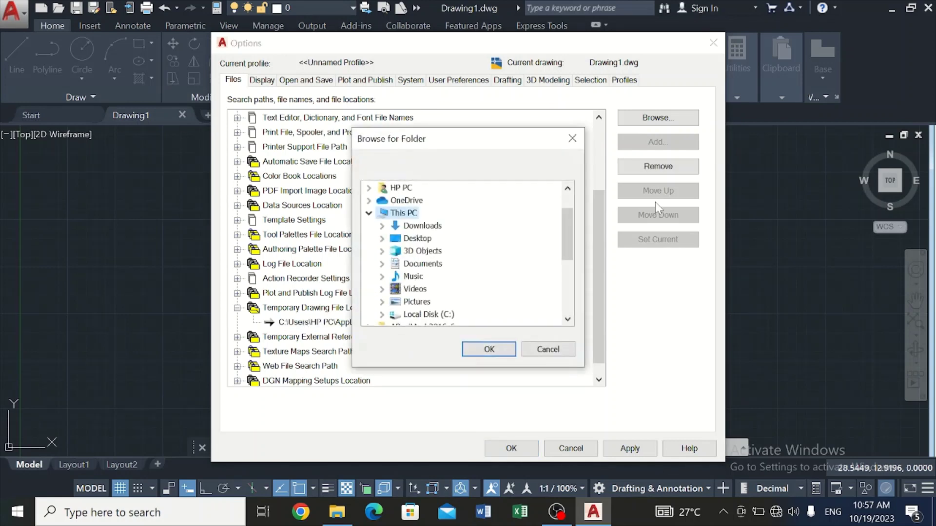
click(572, 138)
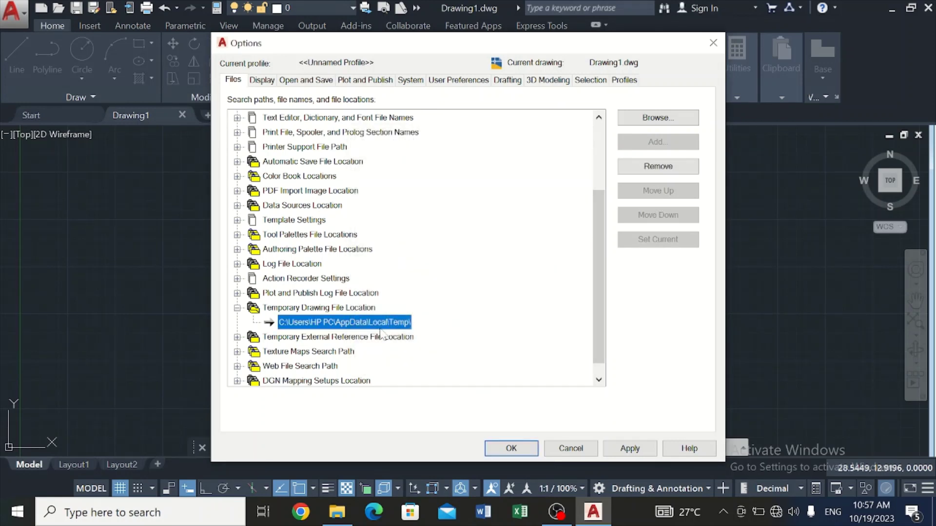
click(296, 323)
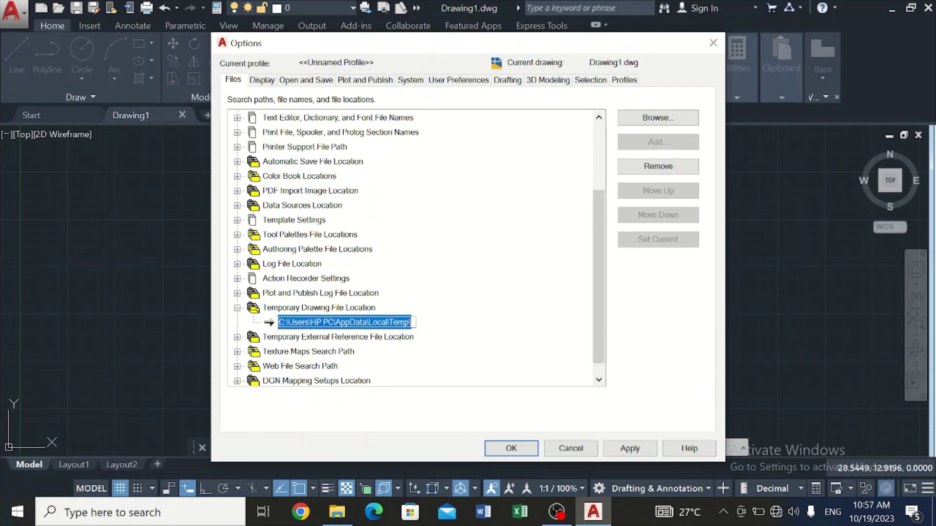
right_click(286, 324)
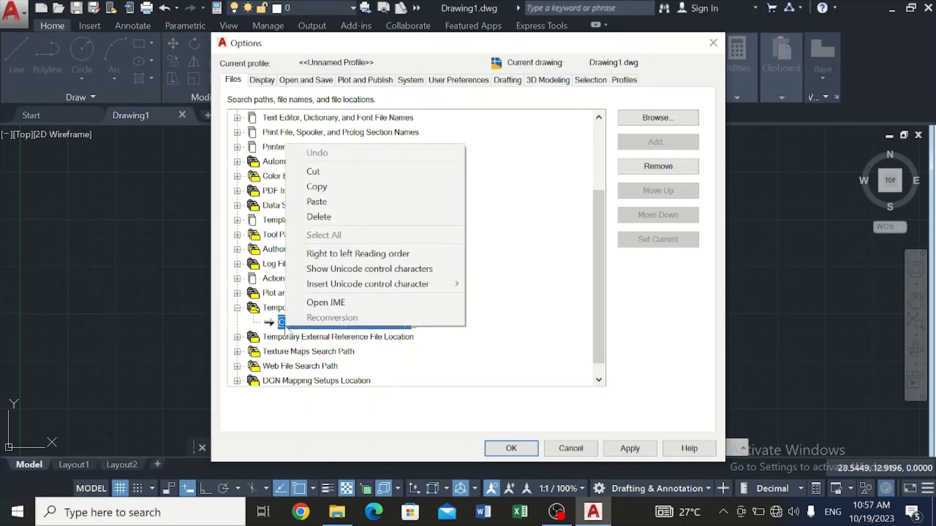
click(336, 189)
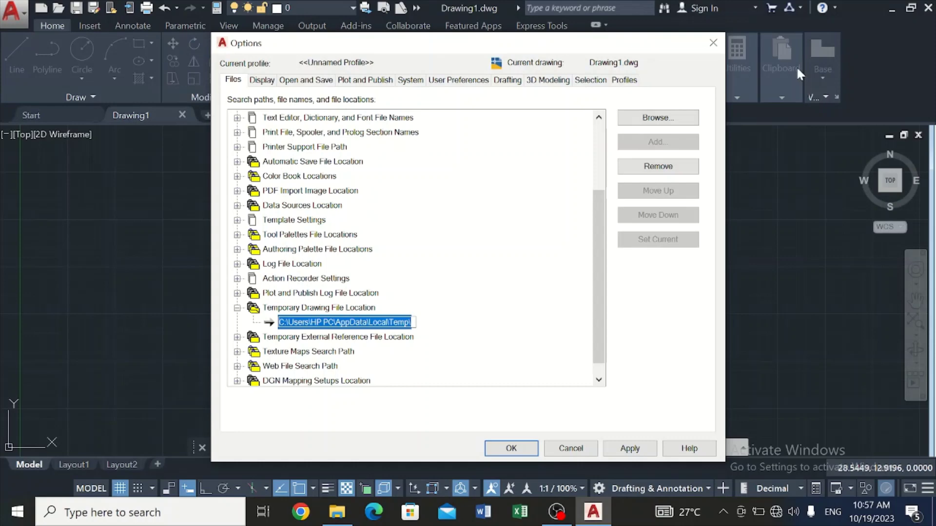
click(713, 43)
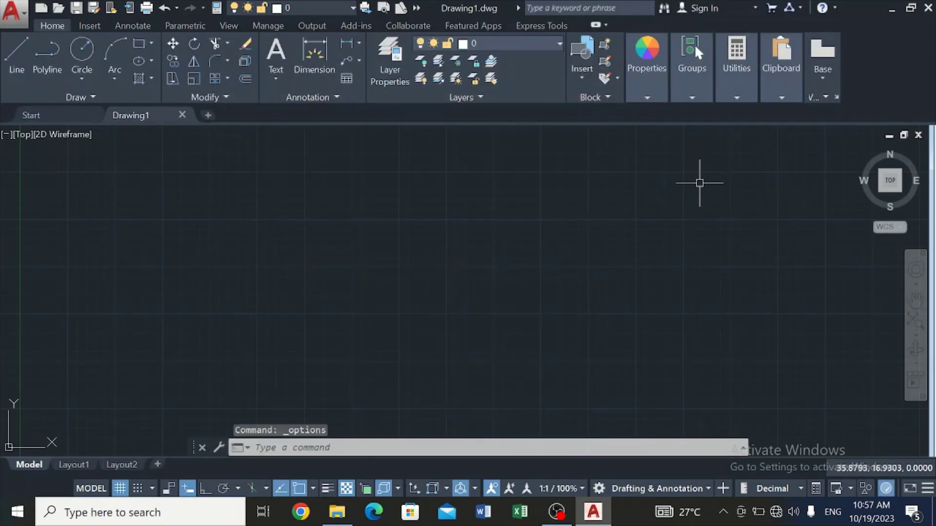
Open File Explorer and go to the copied AppData\Local\Temp folder path.
click(324, 514)
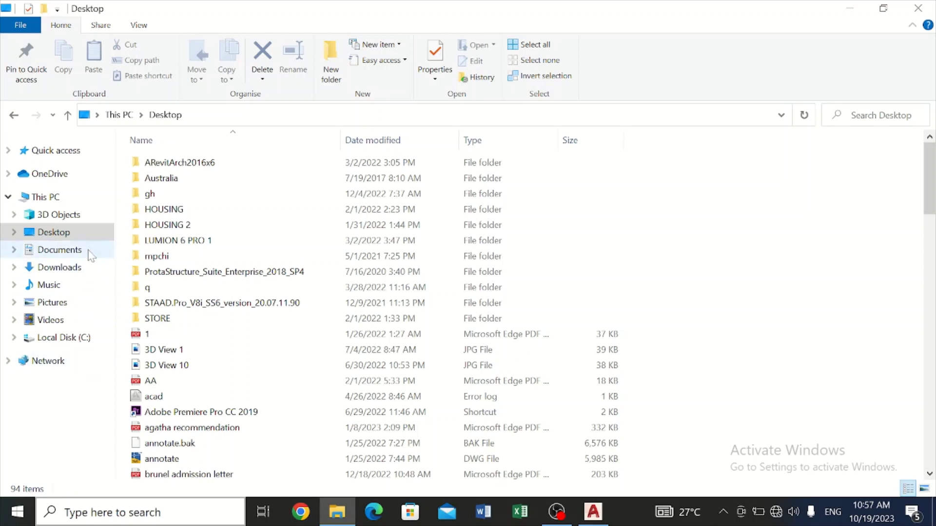
click(87, 121)
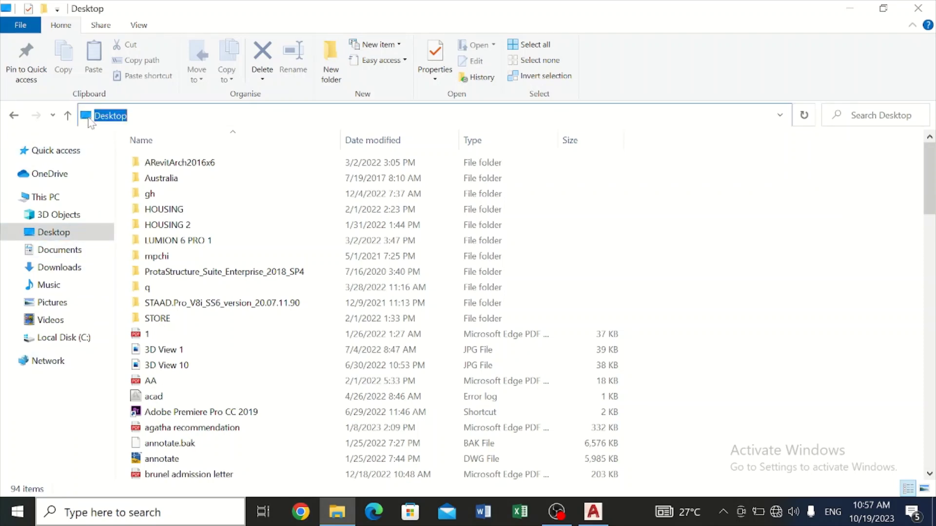
key(BackSpace)
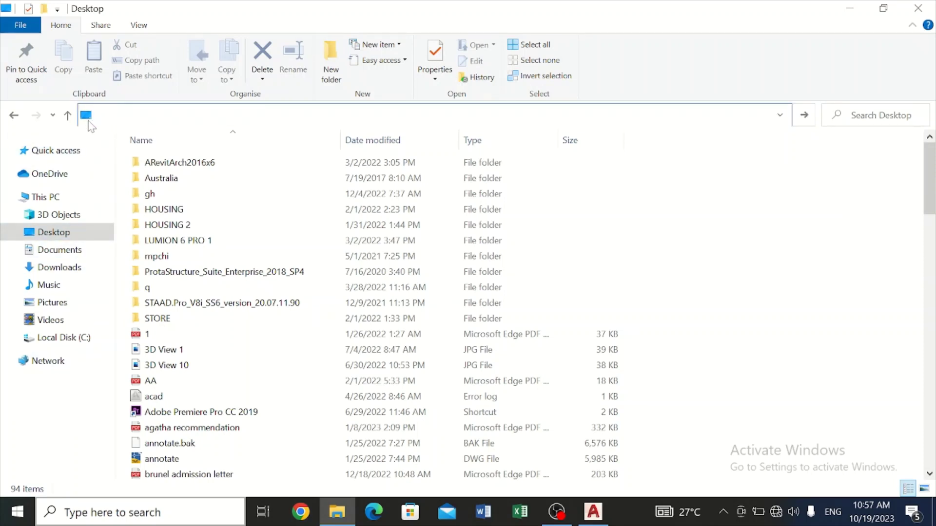
key(ctrl+v)
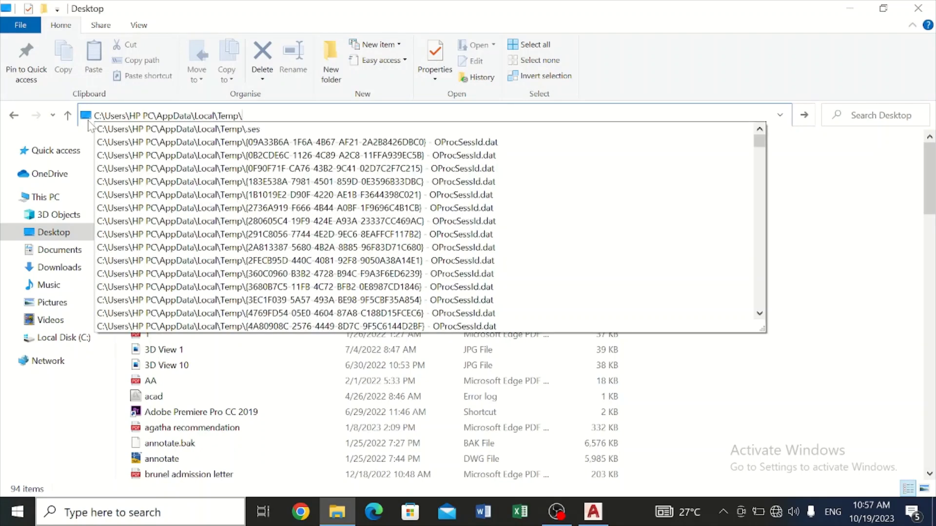
key(Return)
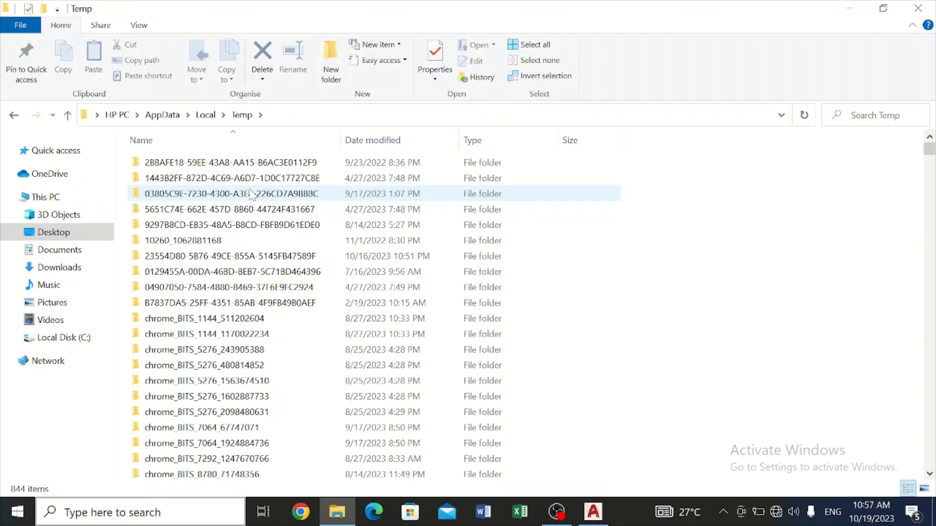
Scroll down to the .bak files and select Drawing5_1_661_8f1e47dc.bak.
scroll(251, 194, down, 13)
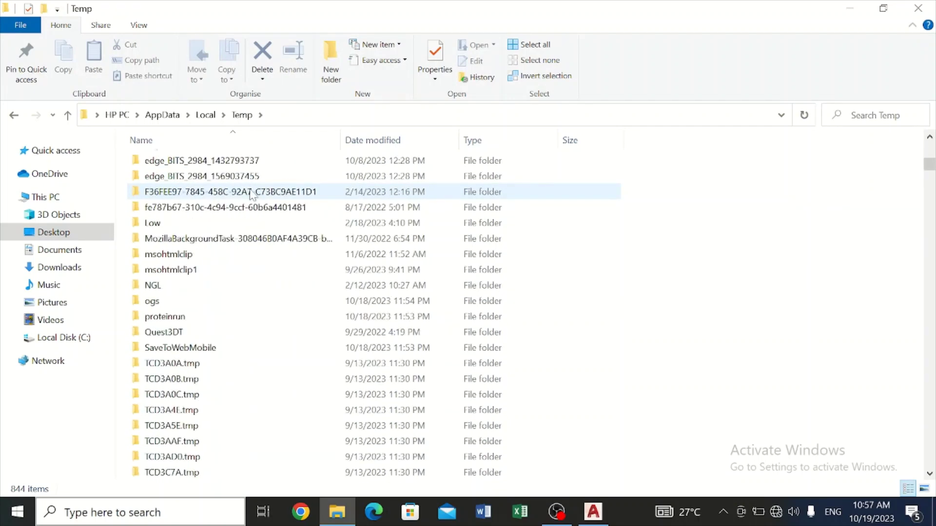
scroll(251, 194, down, 15)
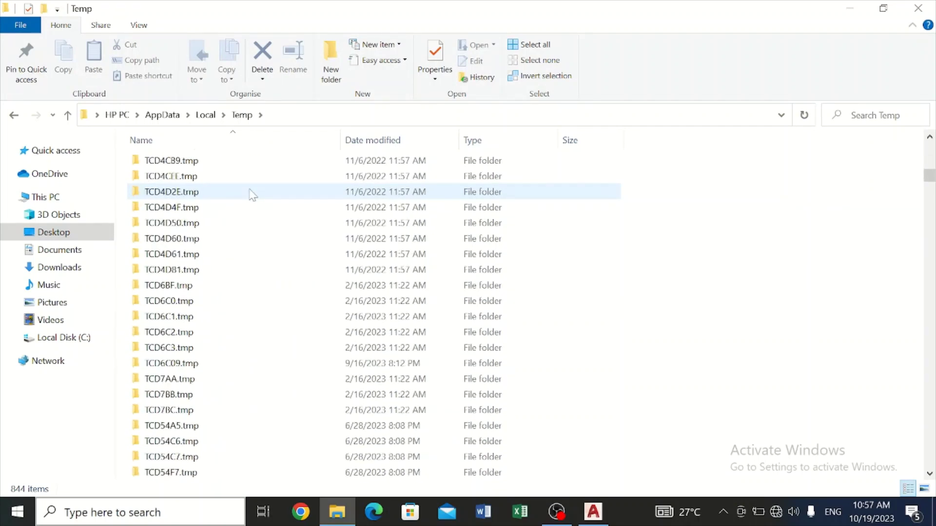
scroll(252, 194, down, 20)
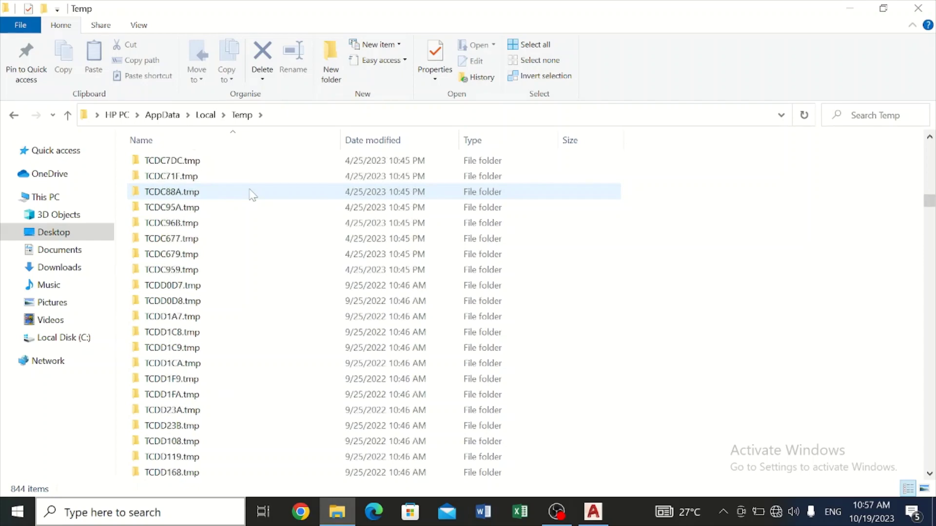
scroll(253, 194, down, 20)
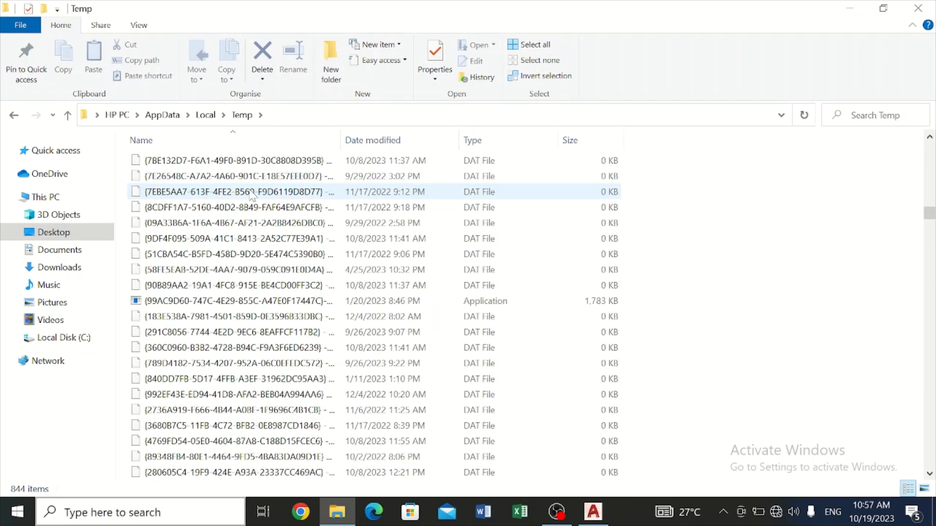
scroll(252, 194, down, 4)
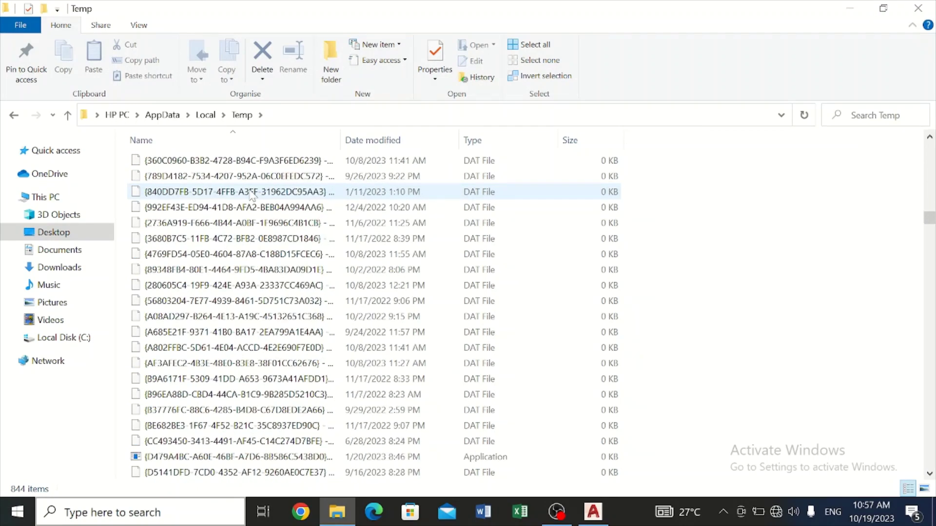
scroll(252, 194, down, 15)
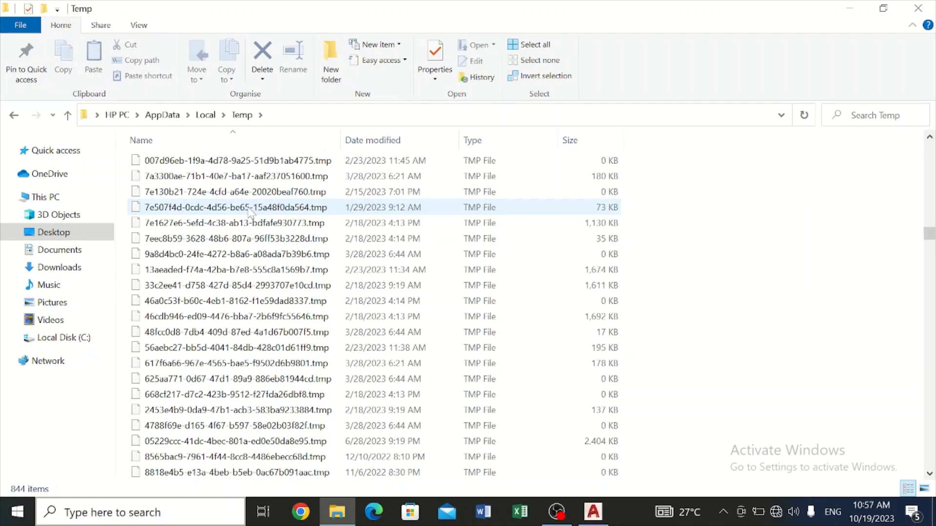
scroll(249, 215, down, 15)
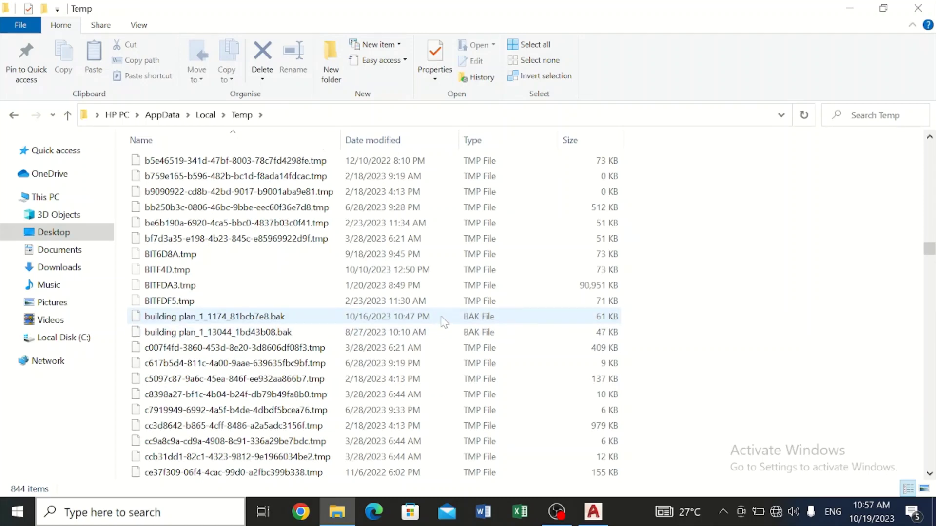
scroll(443, 322, down, 7)
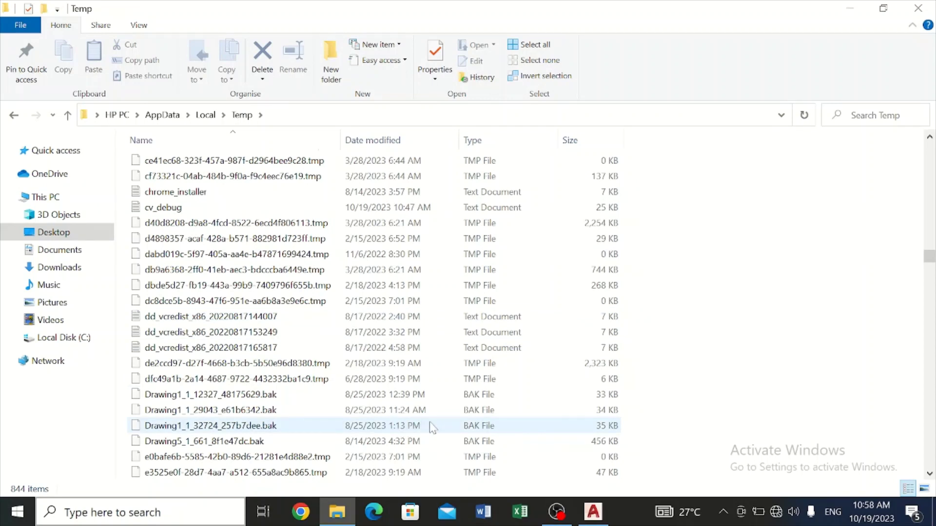
scroll(432, 428, down, 1)
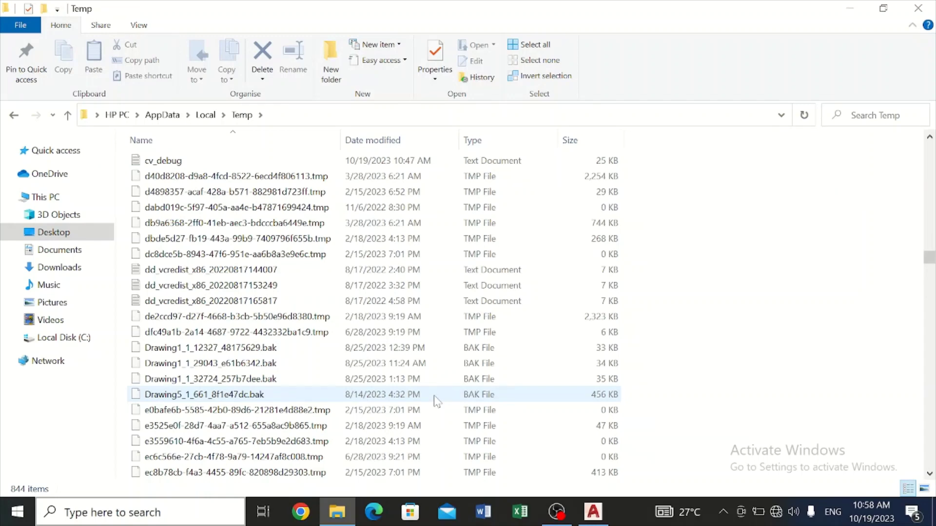
right_click(434, 400)
click(424, 393)
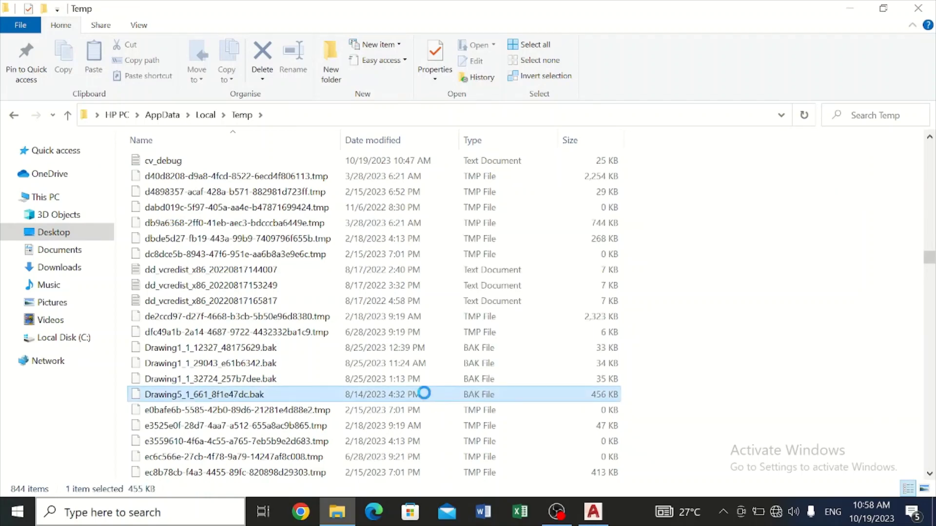
Copy Drawing5_1_661_8f1e47dc.bak, then minimize File Explorer, AutoCAD and OBS Studio.
right_click(424, 392)
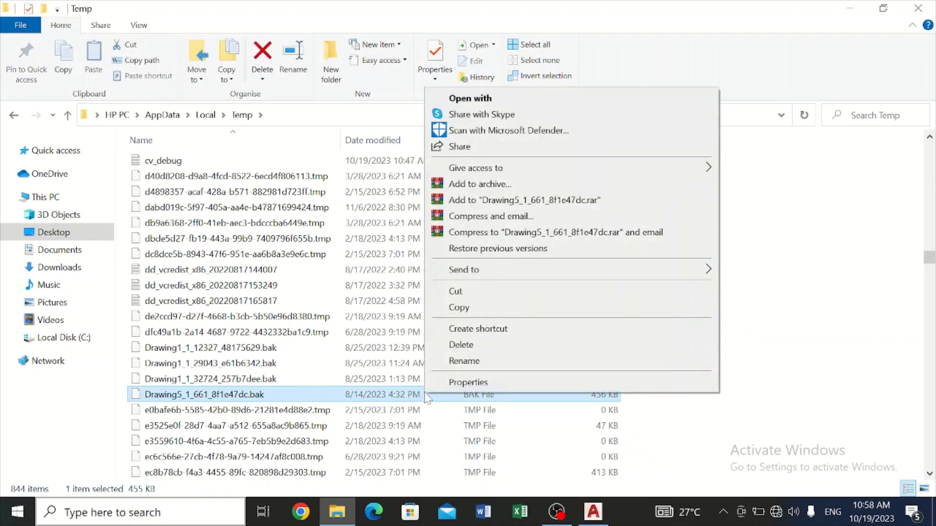
click(490, 308)
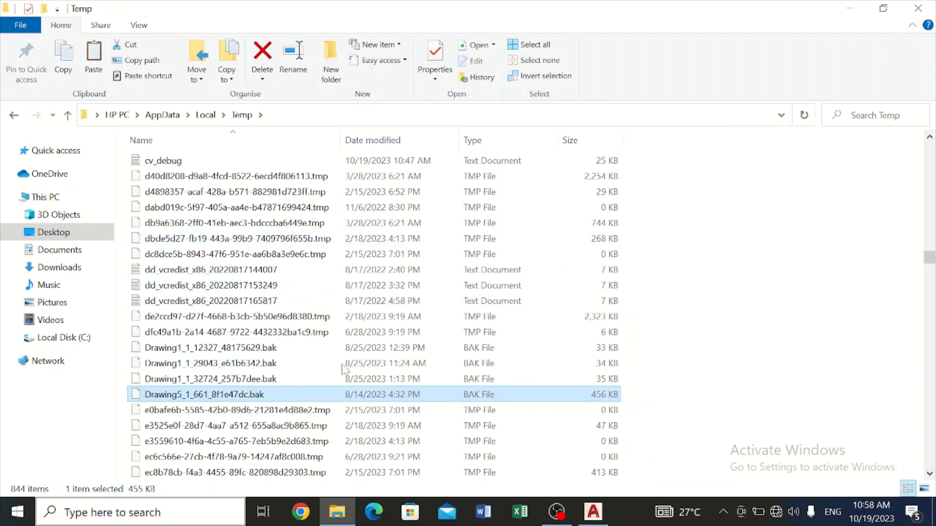
click(849, 9)
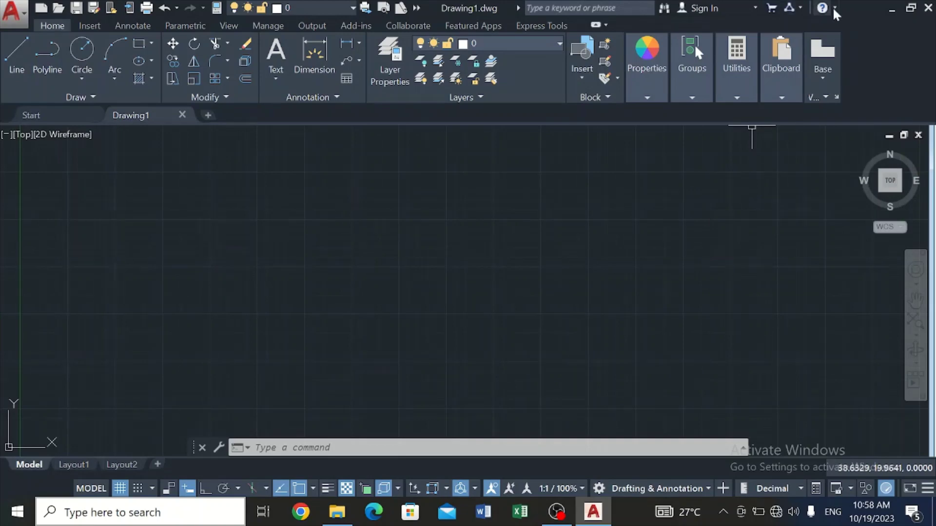
click(892, 8)
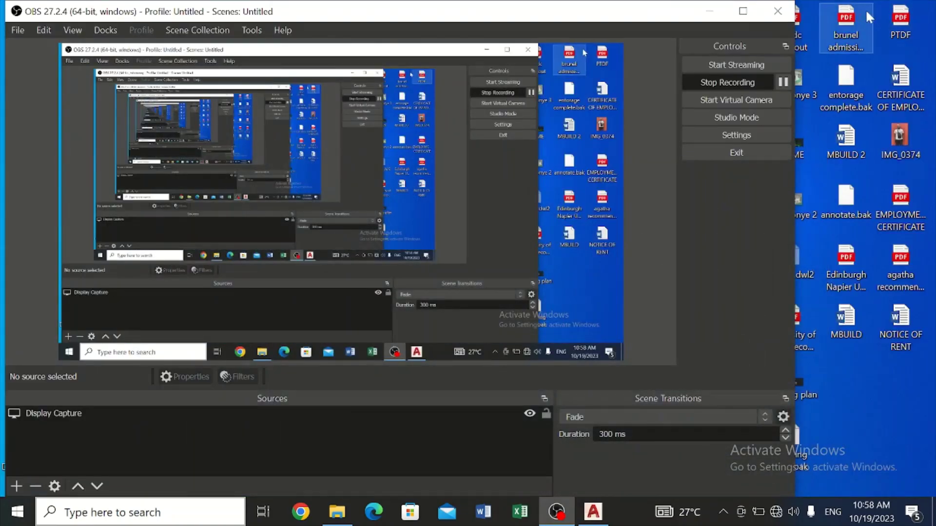
click(710, 9)
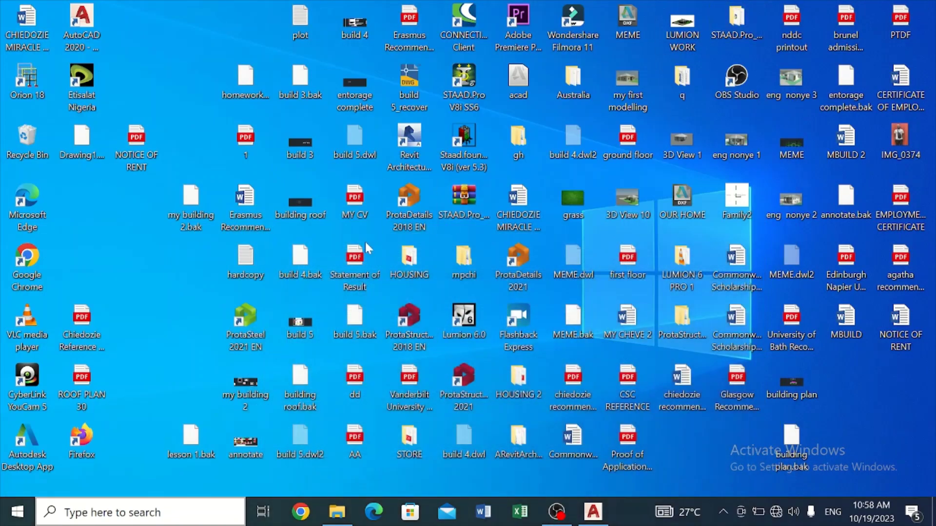
Paste the backup file onto the desktop, then try opening it and dismiss the app prompt.
right_click(104, 255)
click(157, 324)
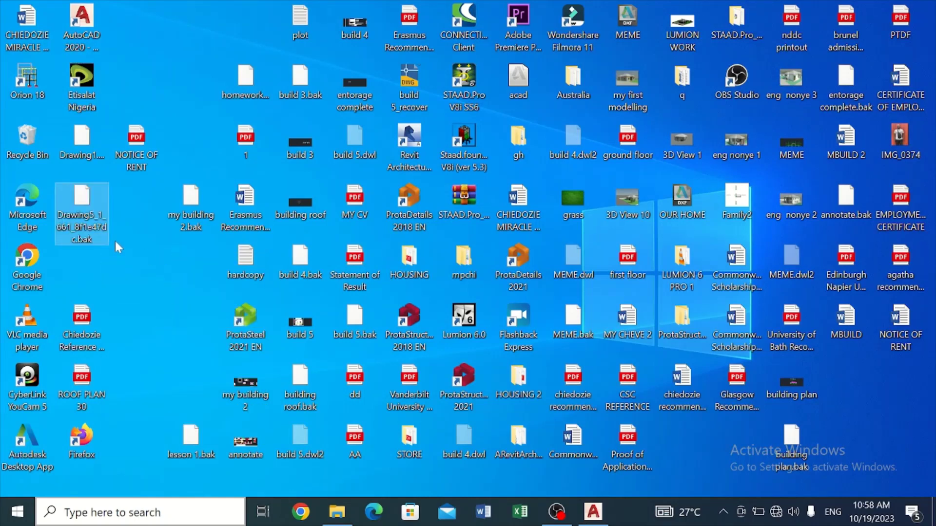
double_click(78, 207)
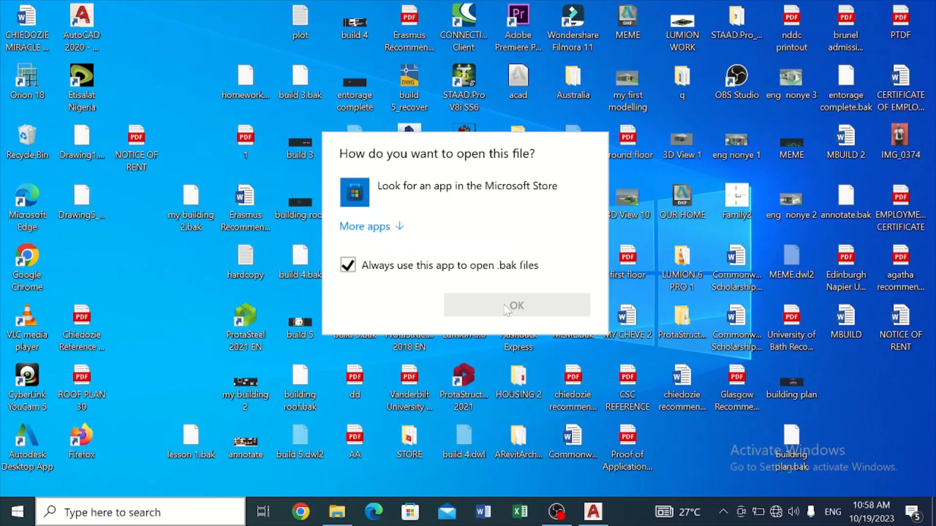
key(Escape)
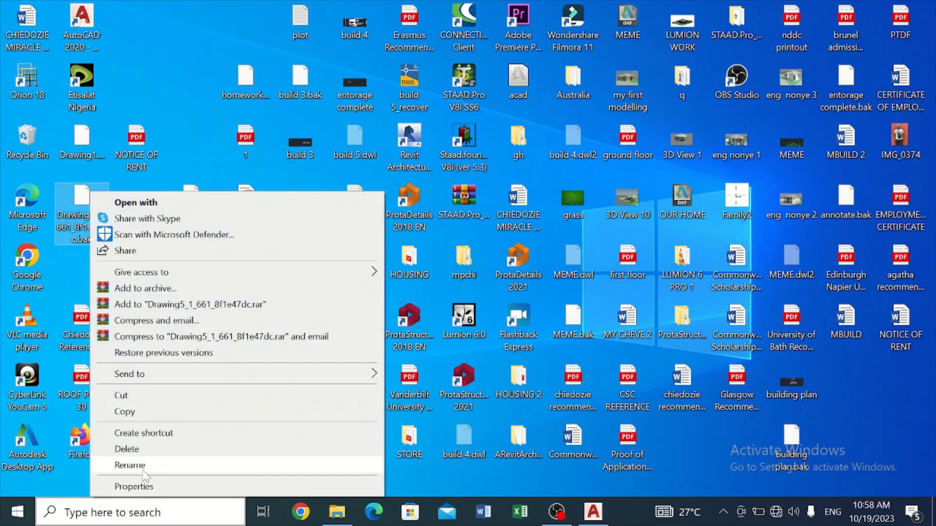
Rename the desktop copy to Drawing5_1_661_8f1e47dc.dwg, accepting the extension-change warning.
click(144, 465)
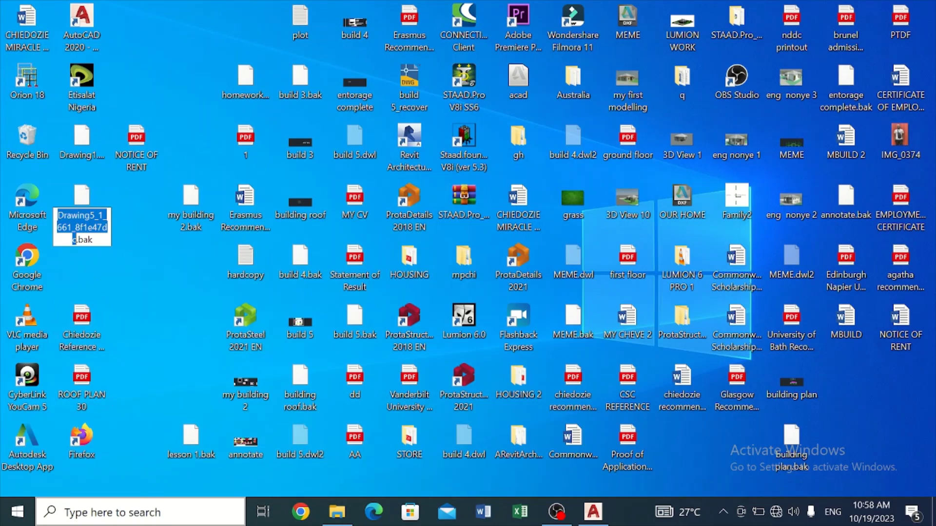
click(92, 239)
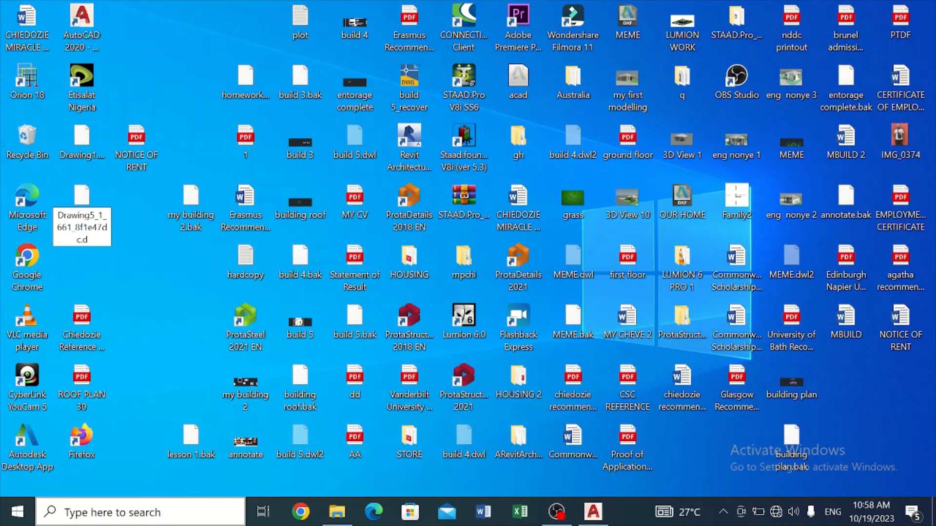
text(dwg)
key(Return)
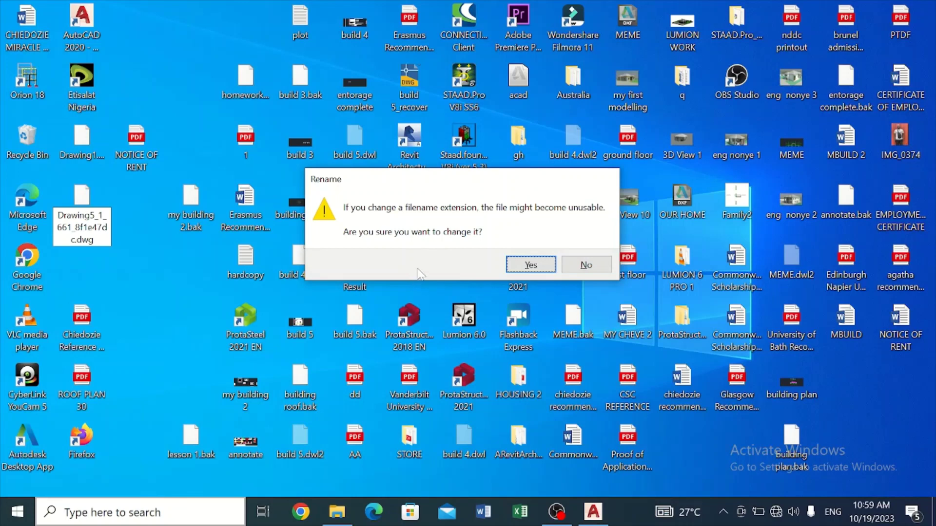
click(539, 267)
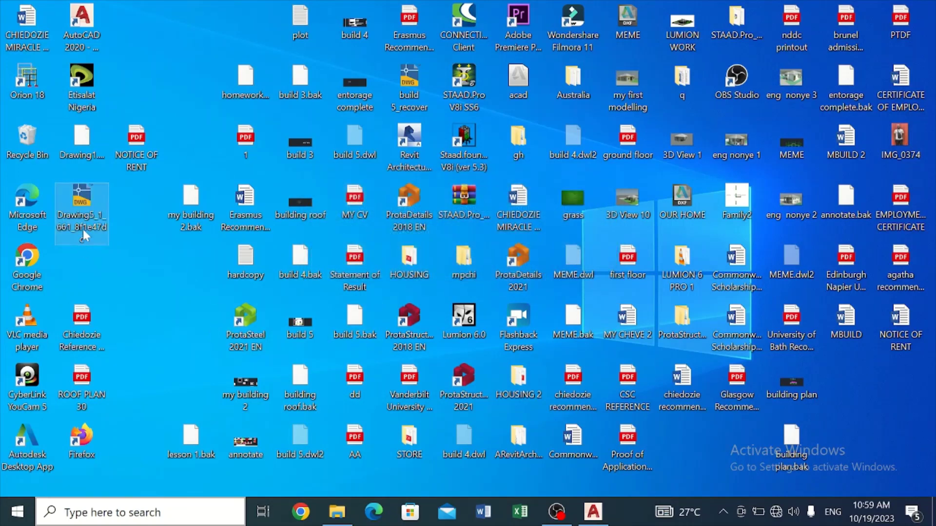
Open Drawing5_1_661_8f1e47dc.dwg in AutoCAD, choose Recover, and accept the error-free audit result.
mouse_move(89, 220)
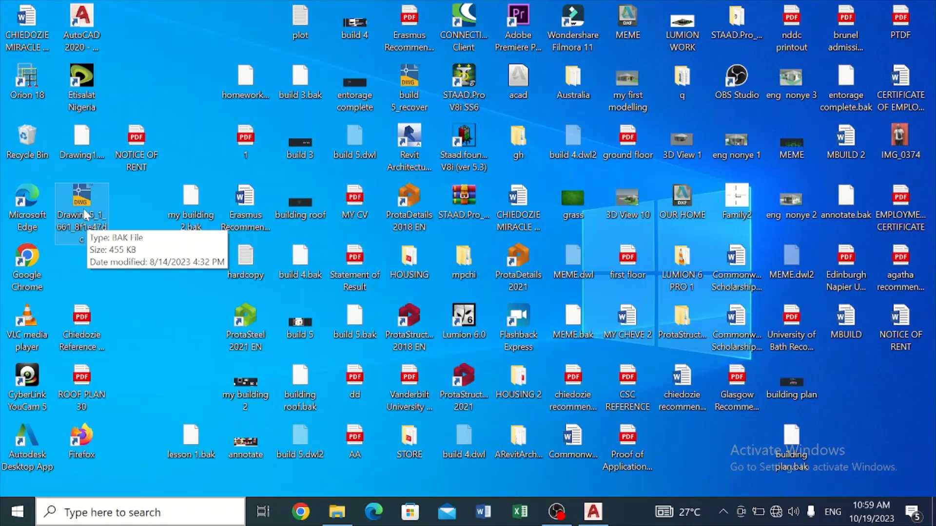
double_click(86, 213)
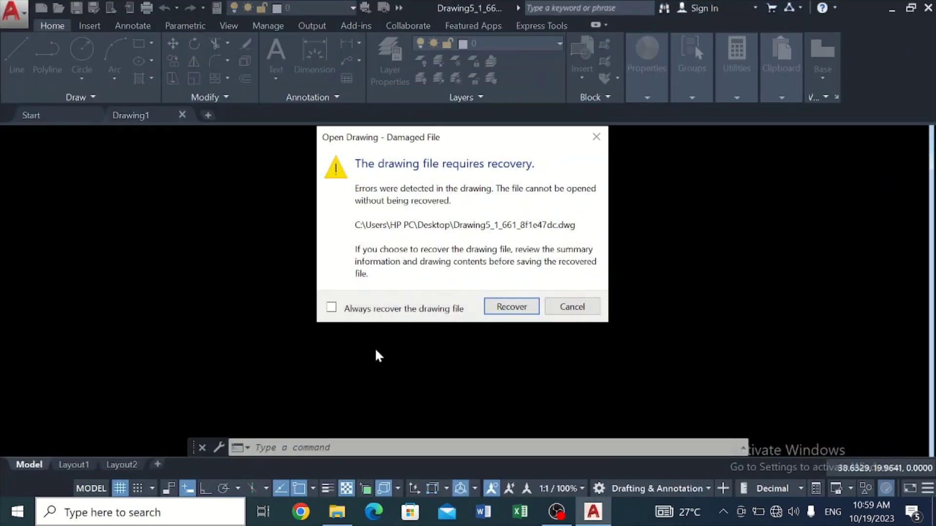
click(511, 307)
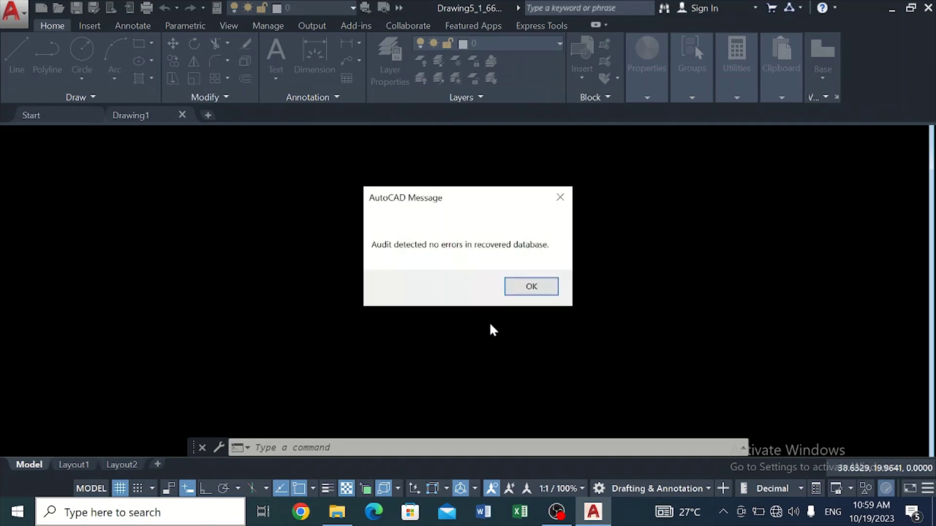
click(527, 288)
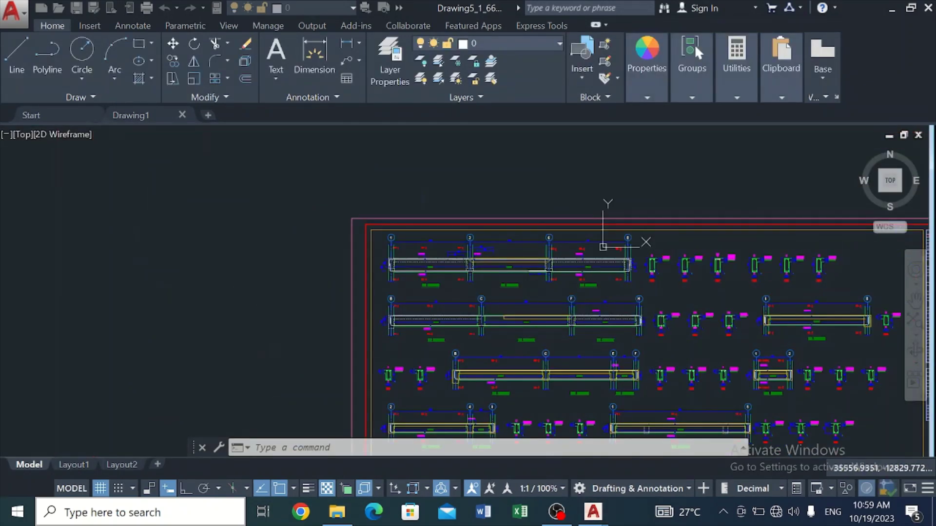
scroll(548, 283, down, 1)
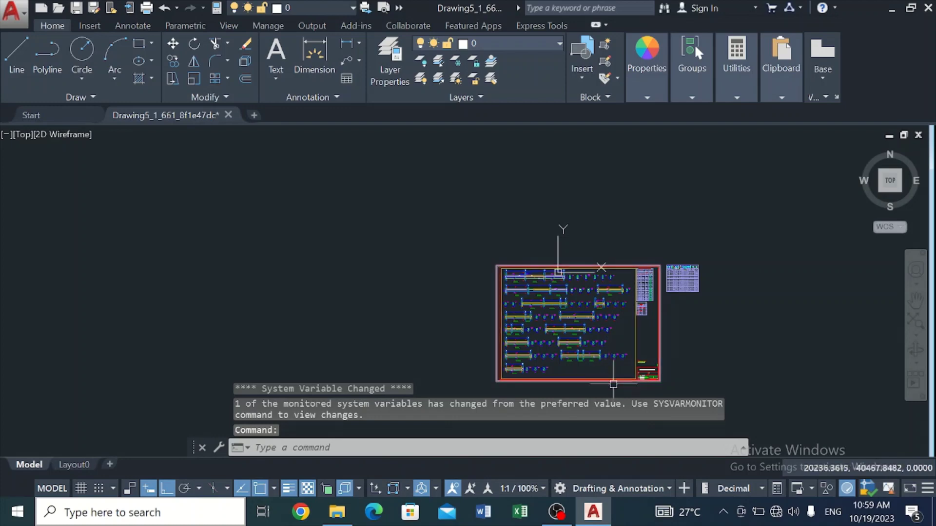
scroll(612, 382, up, 3)
scroll(613, 234, up, 3)
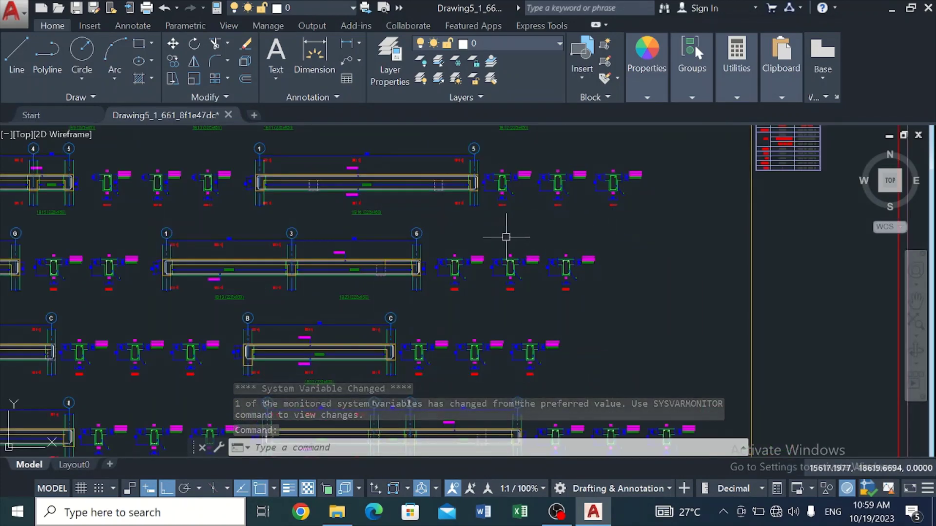
scroll(502, 239, up, 3)
scroll(475, 285, up, 3)
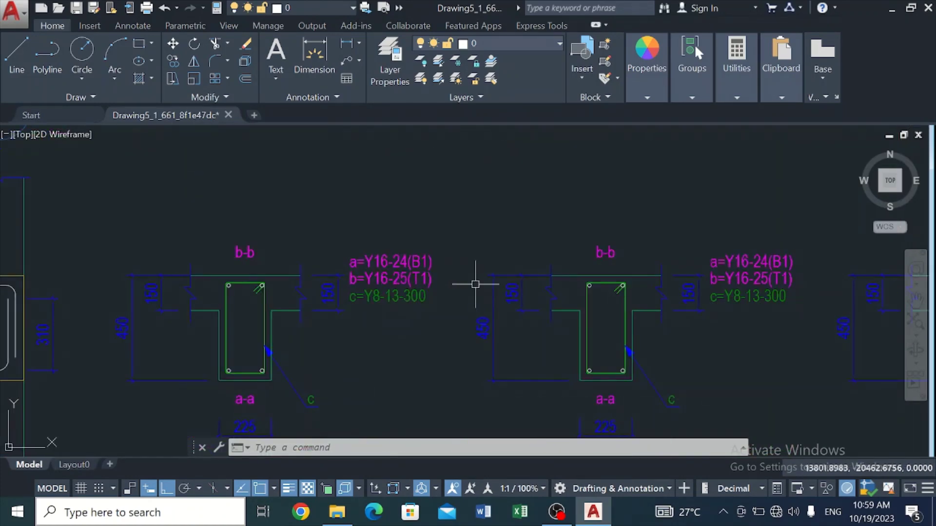
scroll(475, 285, down, 9)
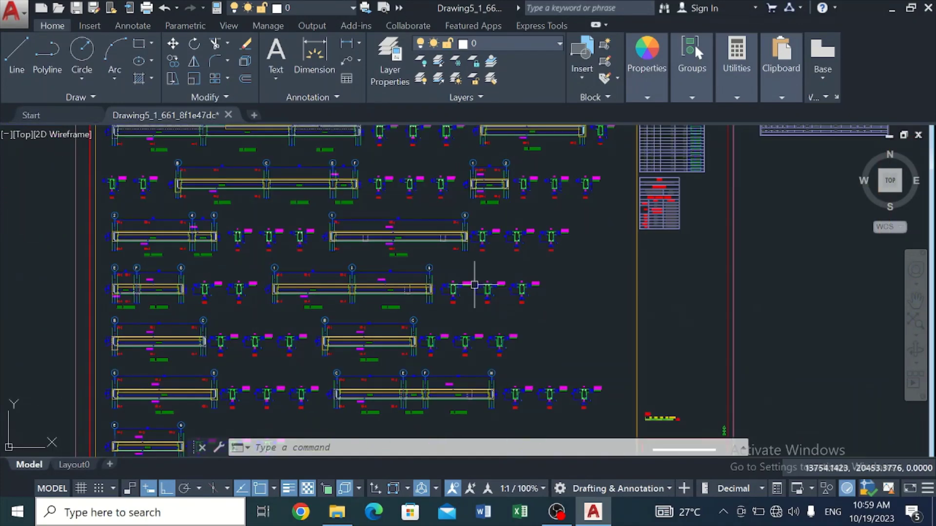
scroll(476, 285, down, 5)
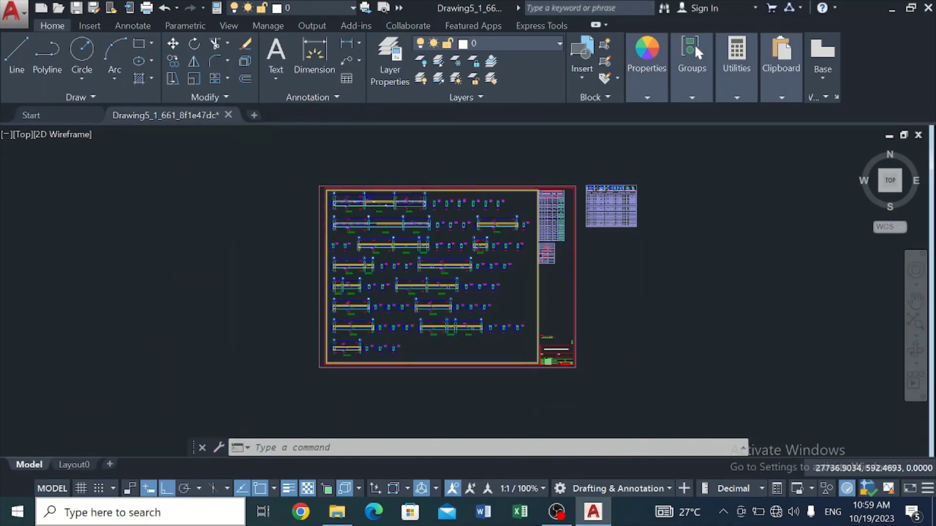
scroll(607, 203, up, 10)
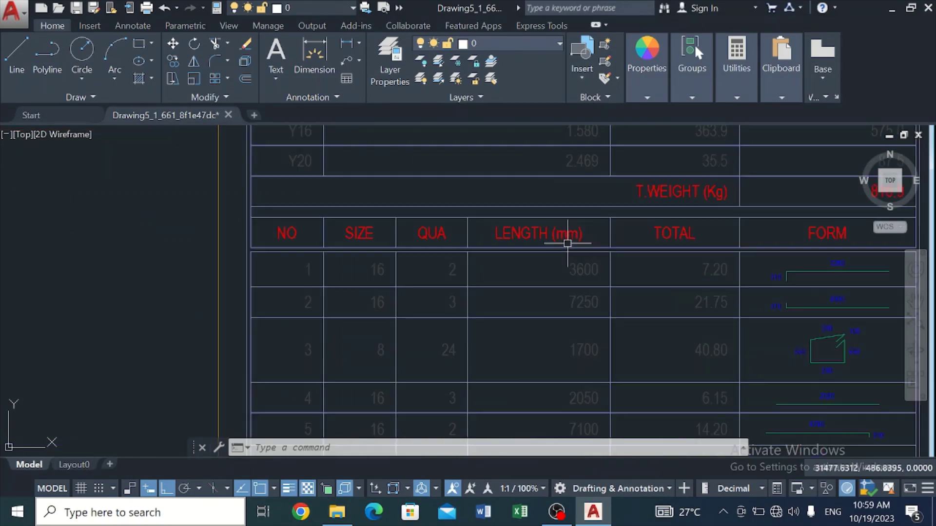
scroll(568, 243, down, 9)
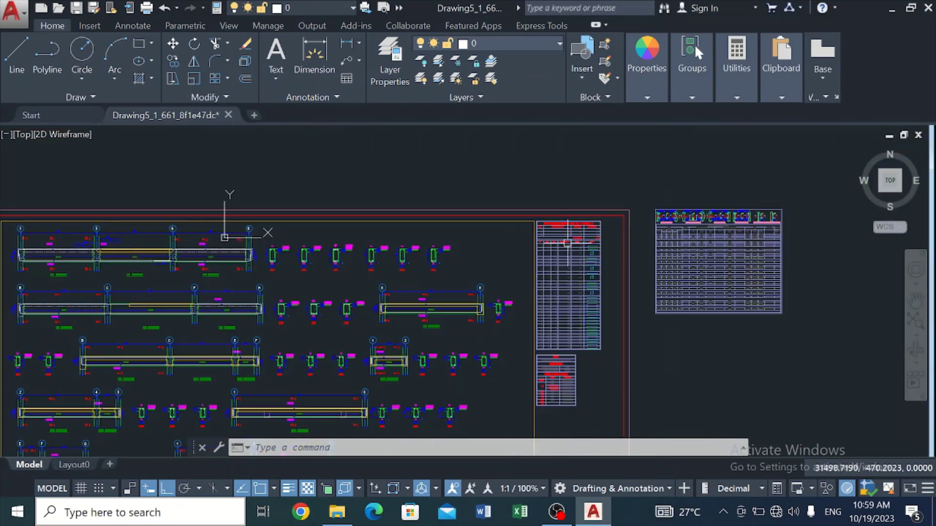
scroll(695, 261, up, 2)
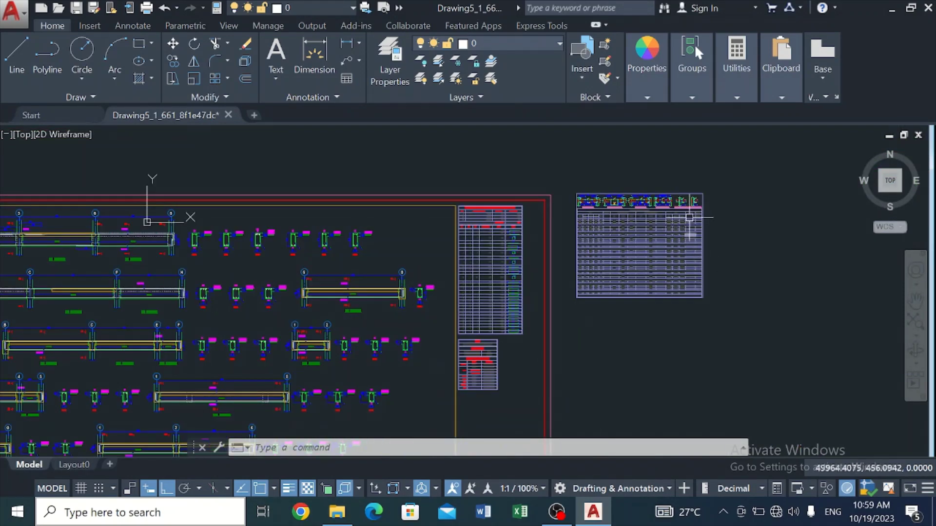
scroll(691, 190, up, 4)
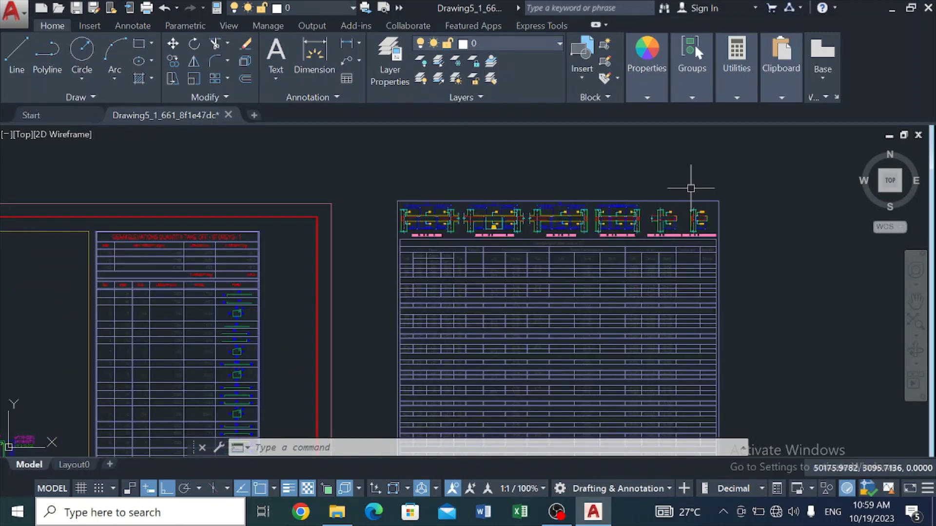
scroll(657, 264, up, 4)
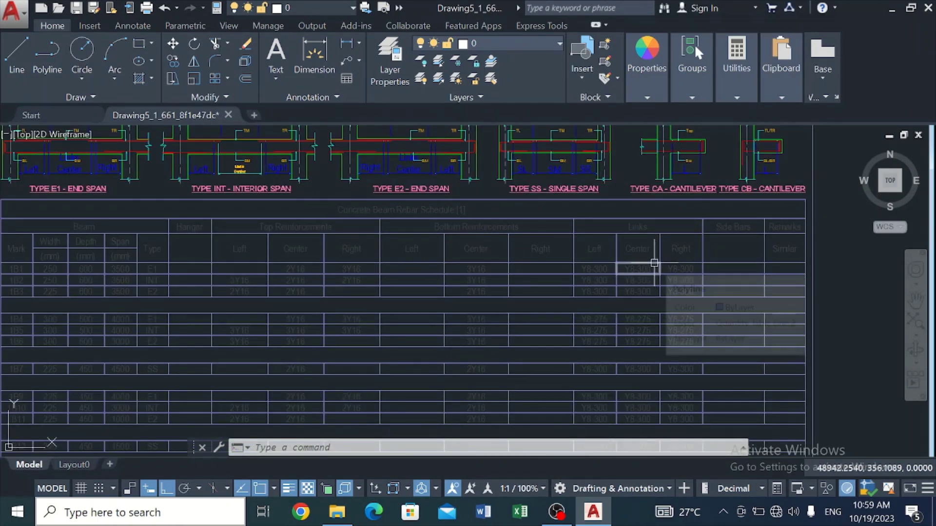
scroll(655, 263, down, 2)
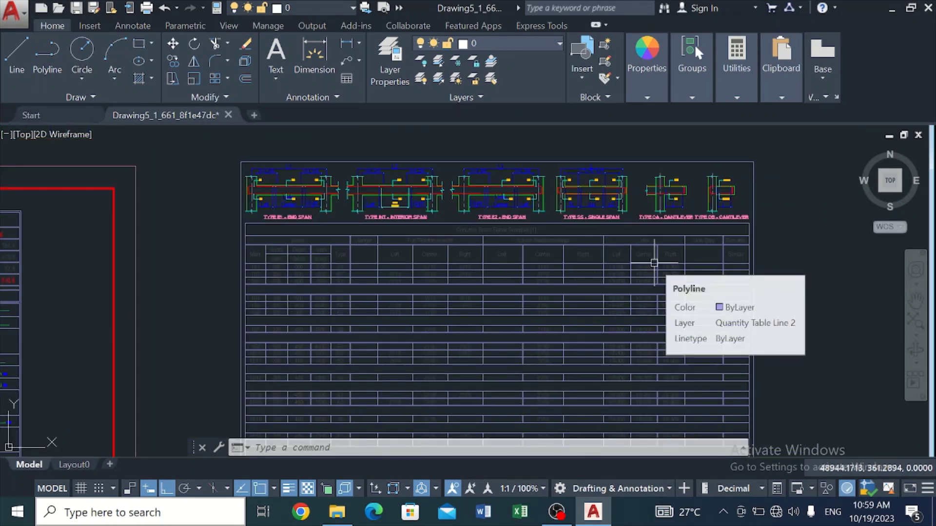